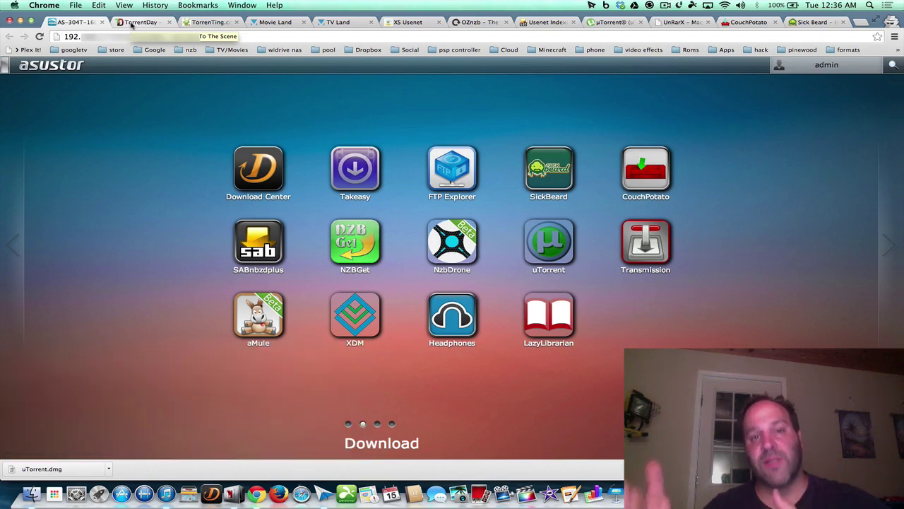
Download the torrent file for The Strain S01E01 HDTV x264-2HD from TorrentDay's Top 15 Torrents list
click(131, 25)
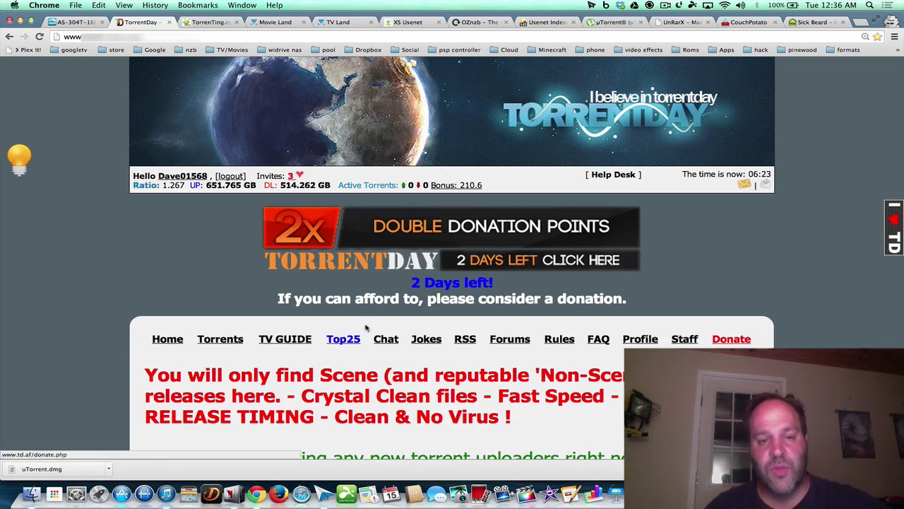
click(229, 339)
scroll(231, 339, down, 5)
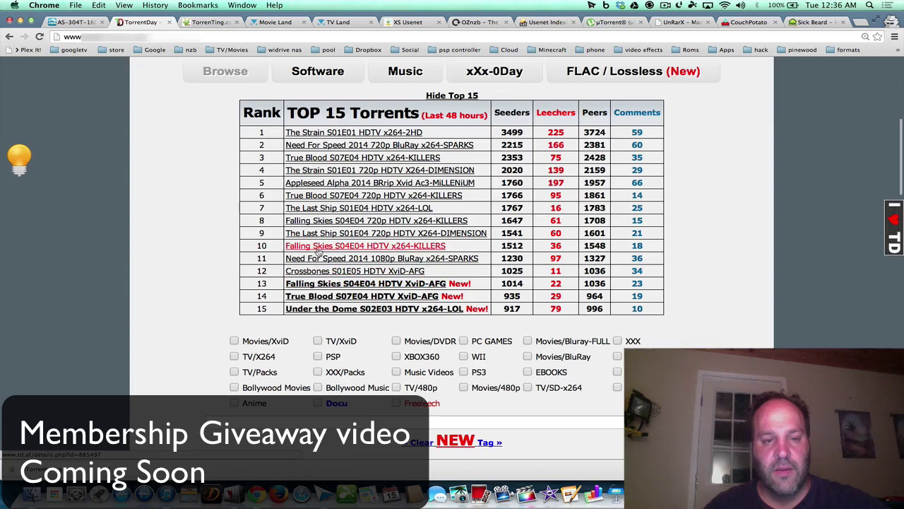
click(312, 136)
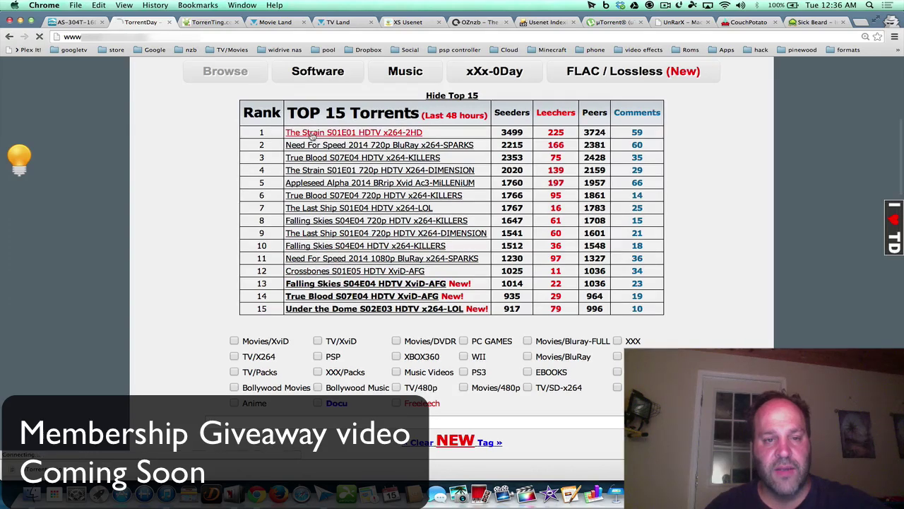
scroll(456, 220, down, 4)
scroll(456, 220, up, 1)
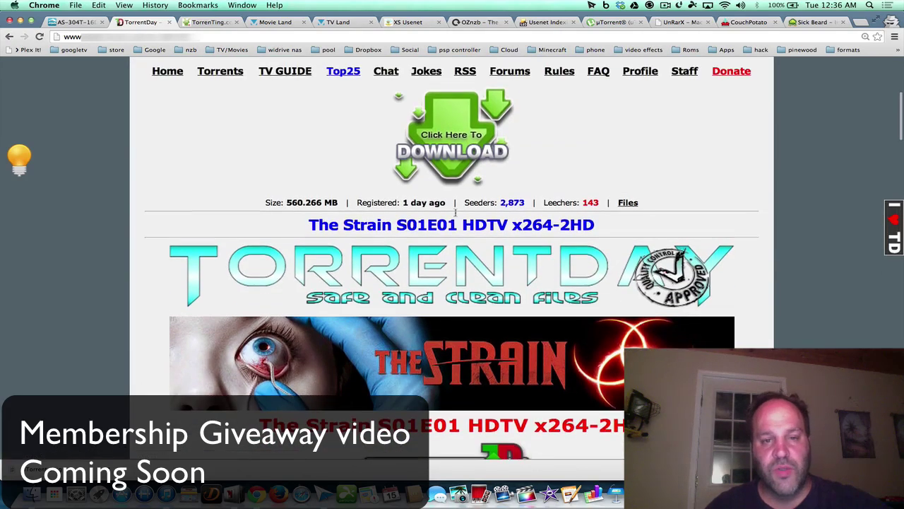
click(446, 145)
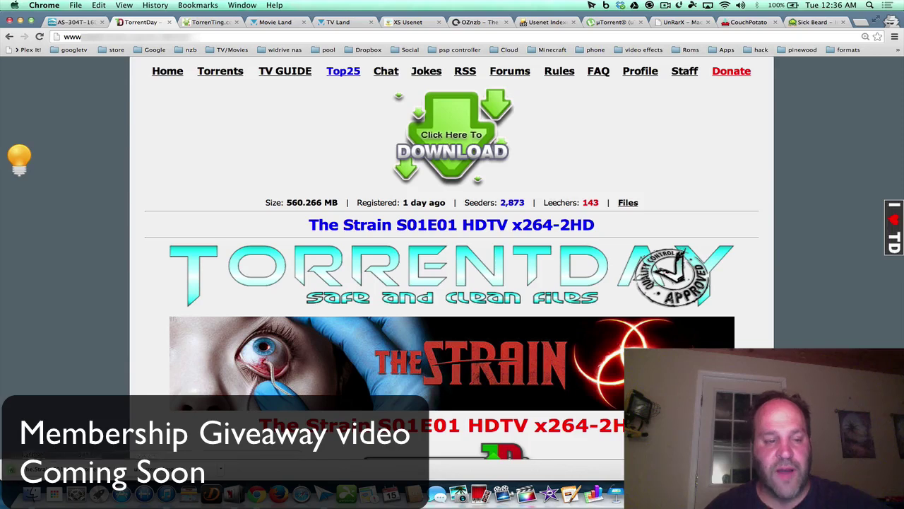
Reveal the downloaded The Strain torrent file in Finder, returning to the ASUSTOR desktop and showing it there again
click(135, 470)
click(132, 456)
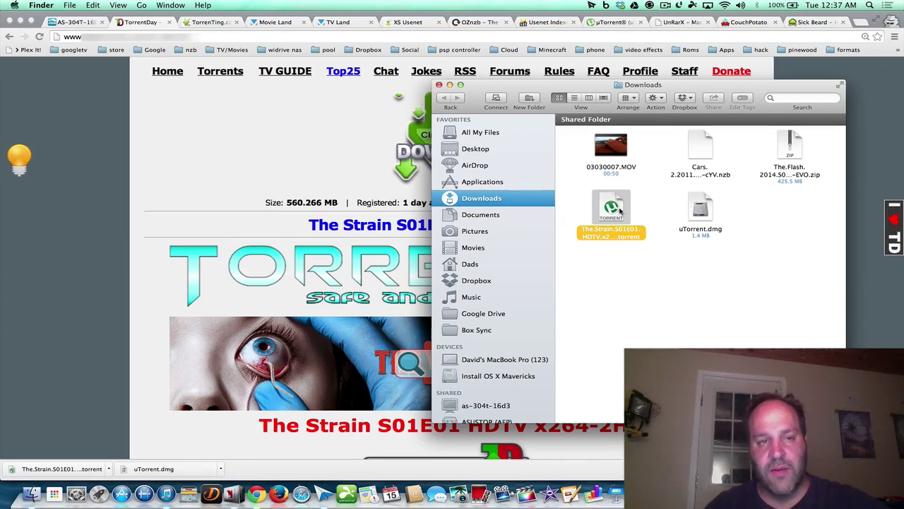
click(81, 23)
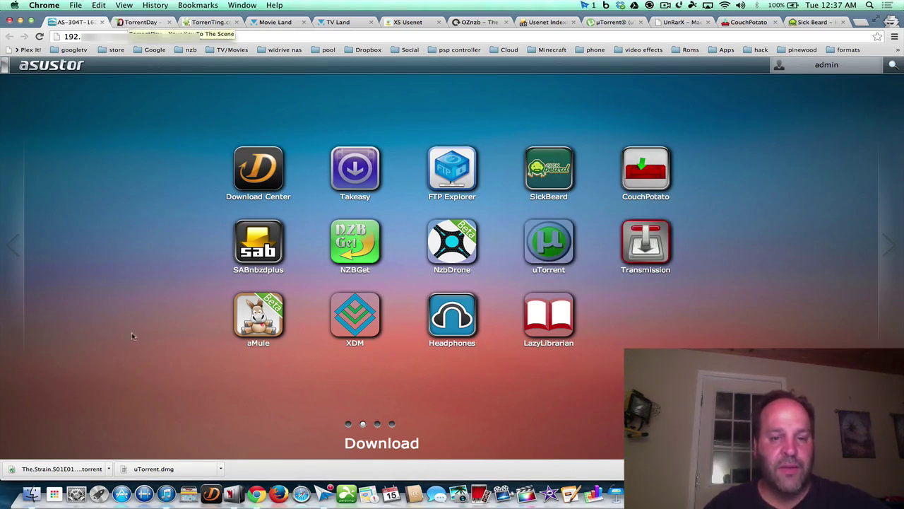
click(109, 468)
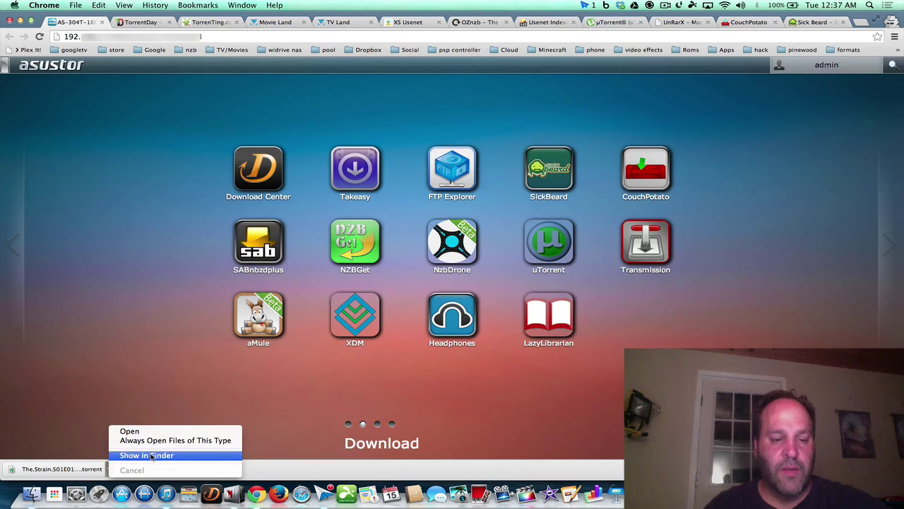
click(150, 455)
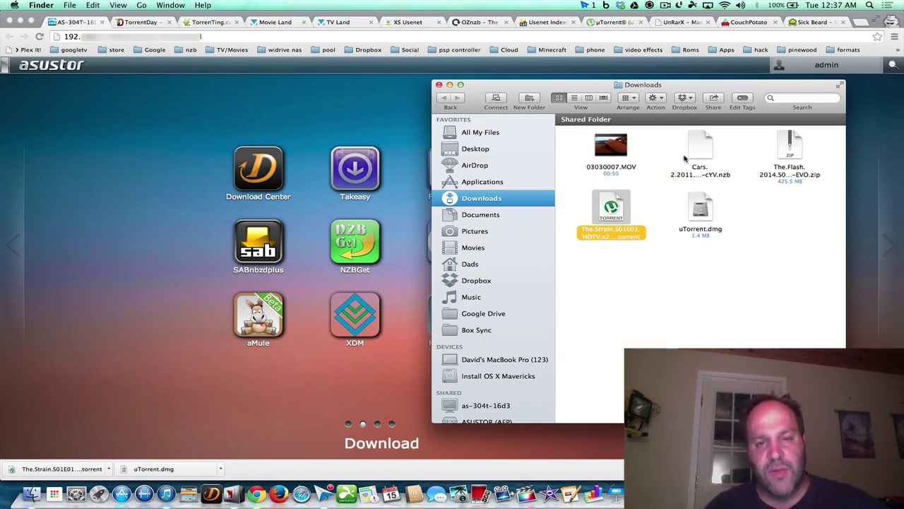
Look over the UnRarX and µTorrent pages and the TorrentDay and TorrenTing trackers, including TorrenTing's New Banner Competition topic
click(671, 23)
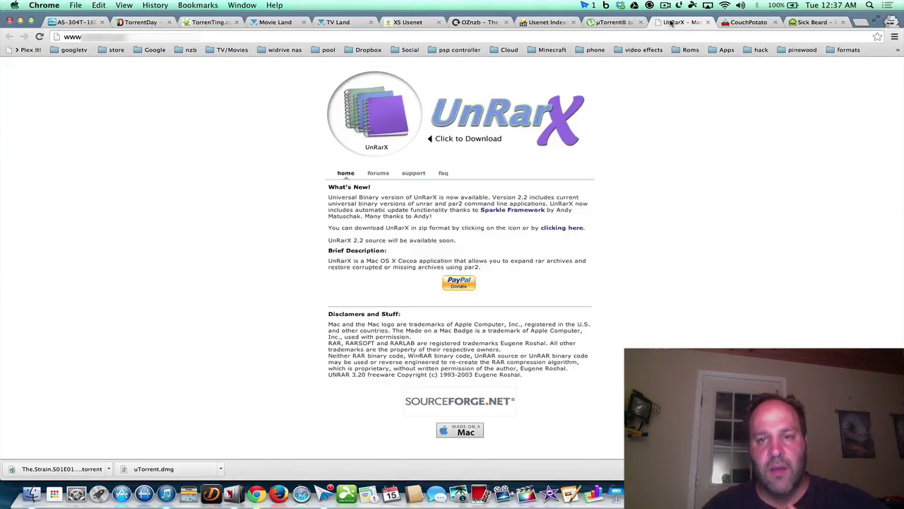
click(609, 21)
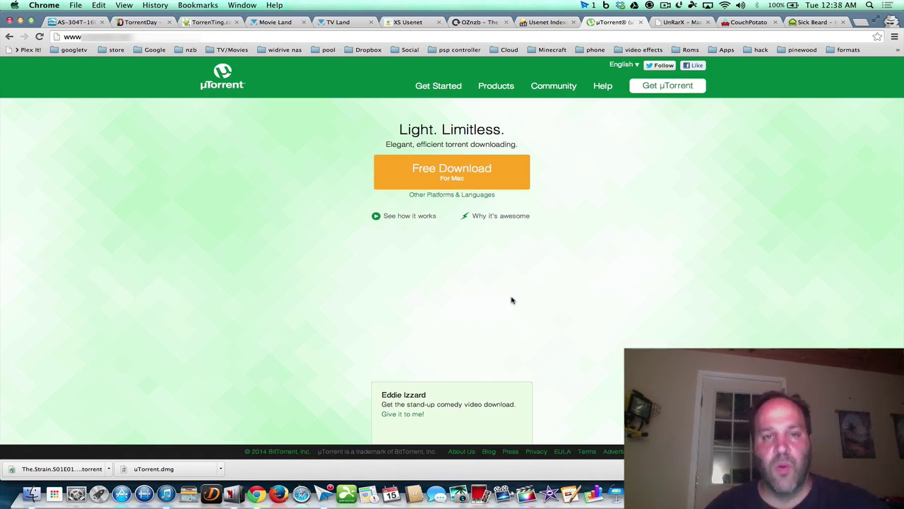
click(139, 23)
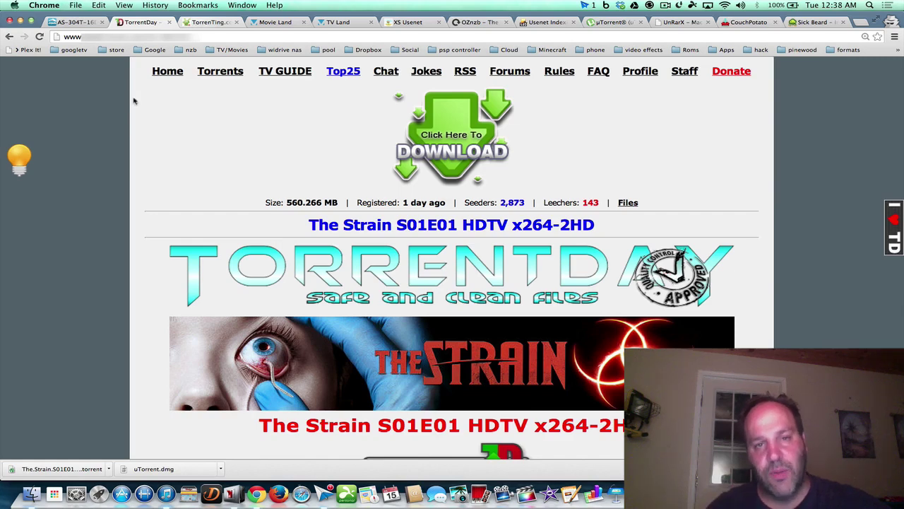
click(205, 23)
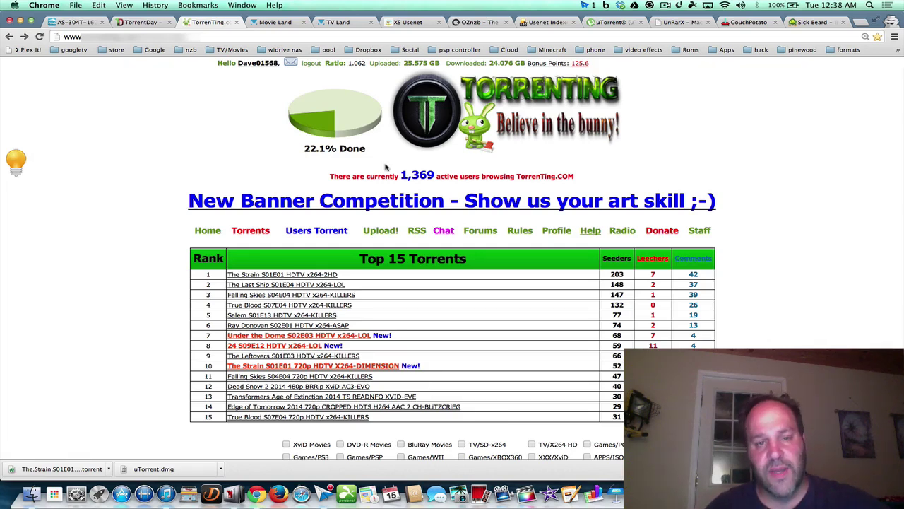
click(381, 198)
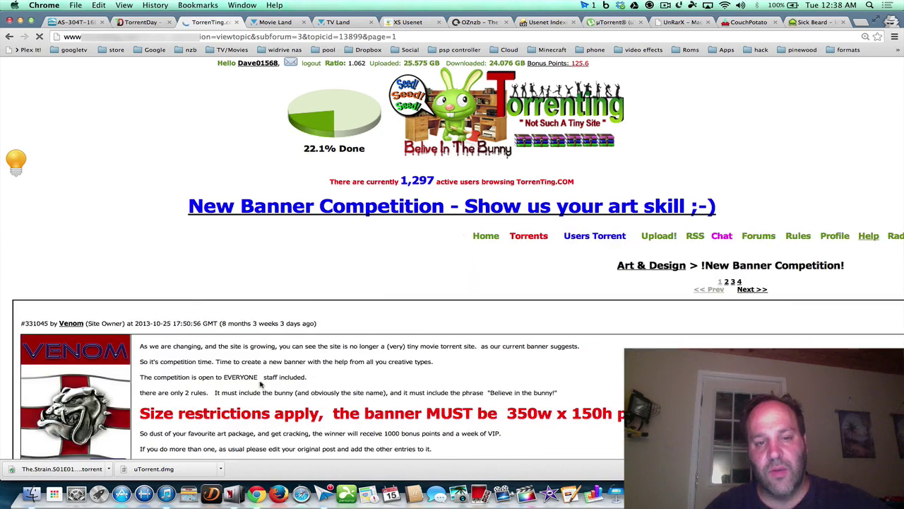
Look through the Movie Land forum sections and bring up the TV Land forum
click(280, 22)
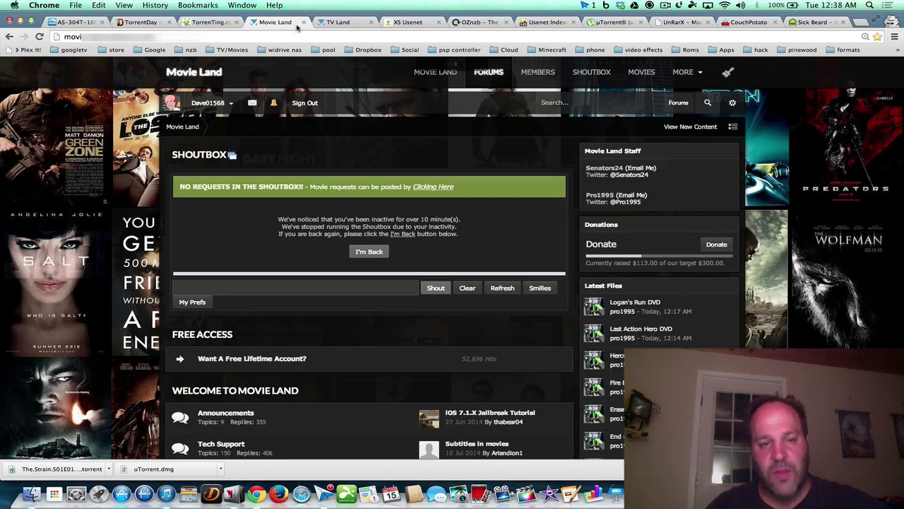
scroll(304, 279, down, 5)
scroll(300, 275, down, 5)
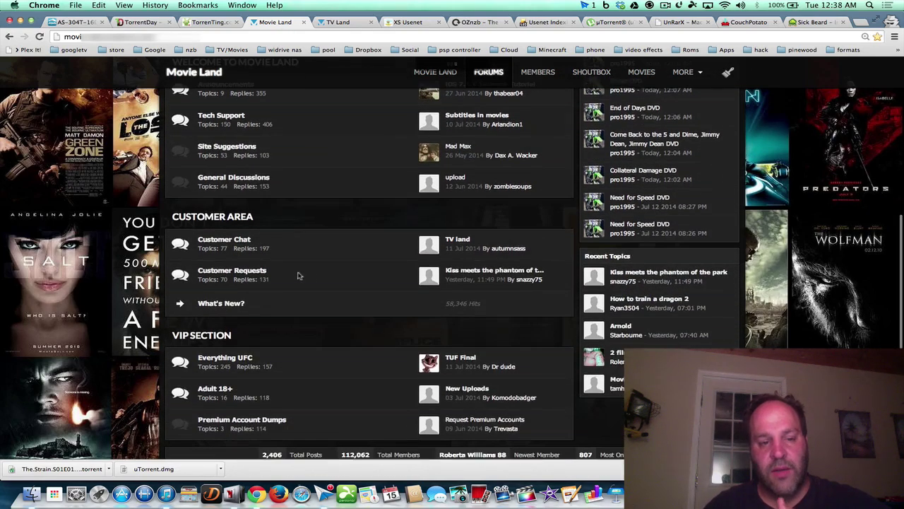
scroll(293, 241, up, 5)
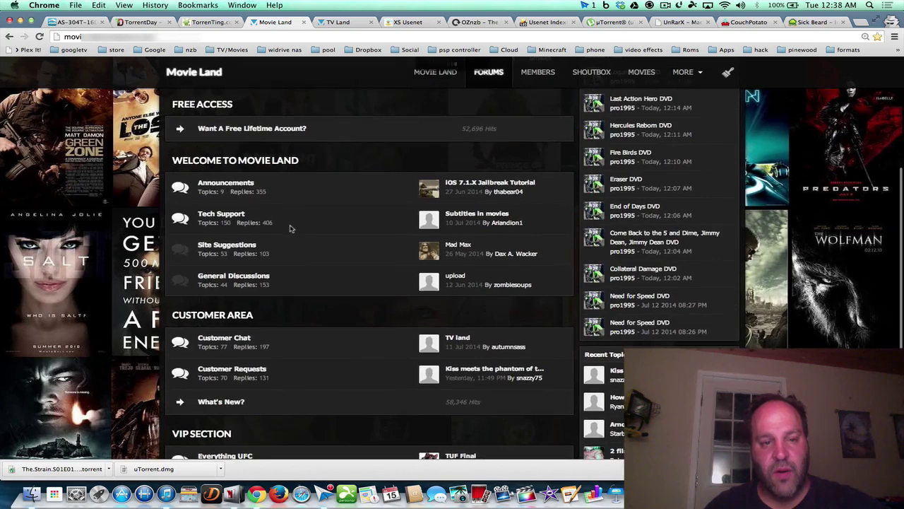
scroll(290, 229, up, 3)
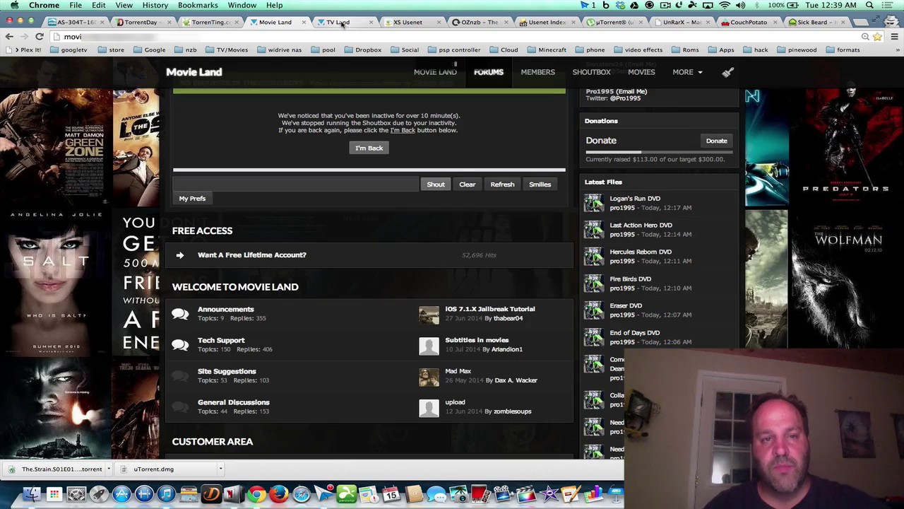
click(337, 22)
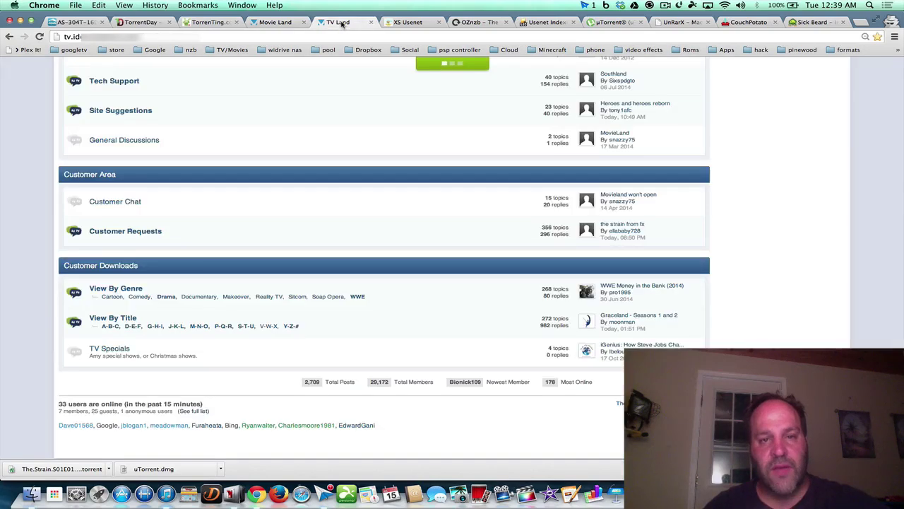
Review the XS Usenet client area, the OZnzb indexer home page and the SABnzbd manual's Usenet Indexing Sites list
click(406, 24)
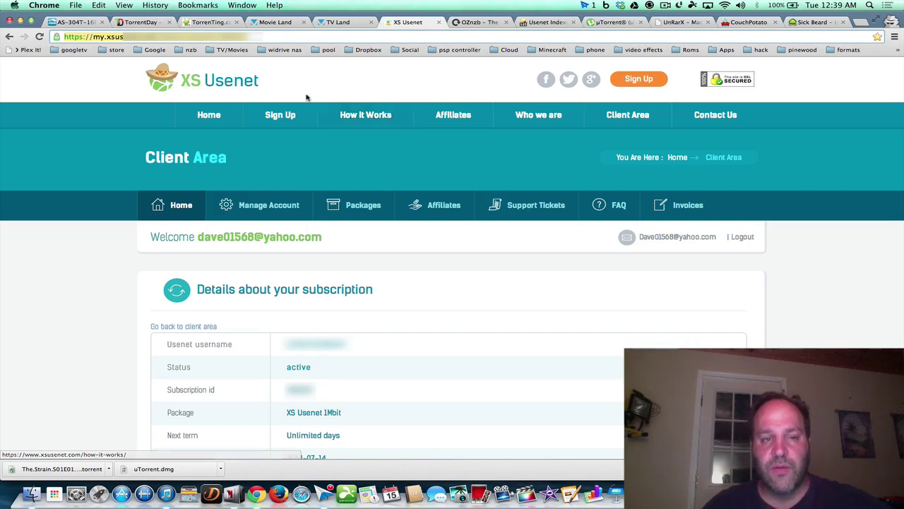
click(477, 23)
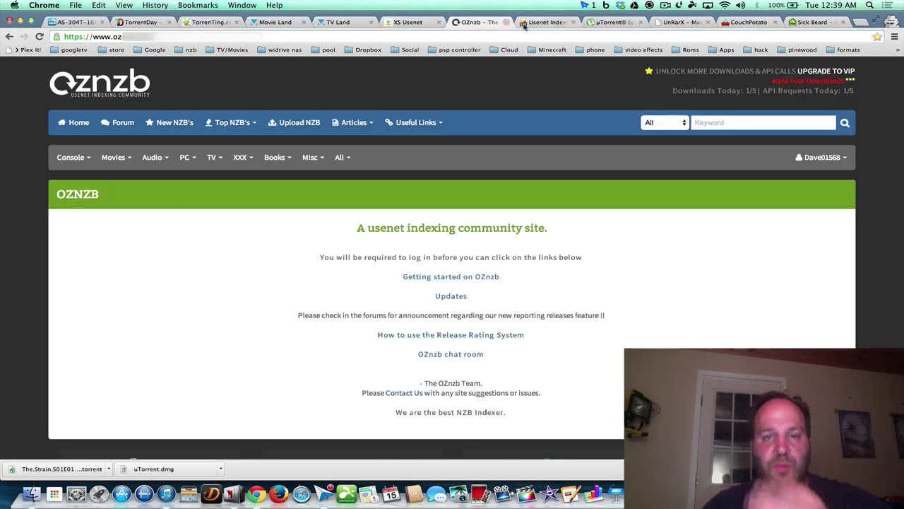
click(538, 24)
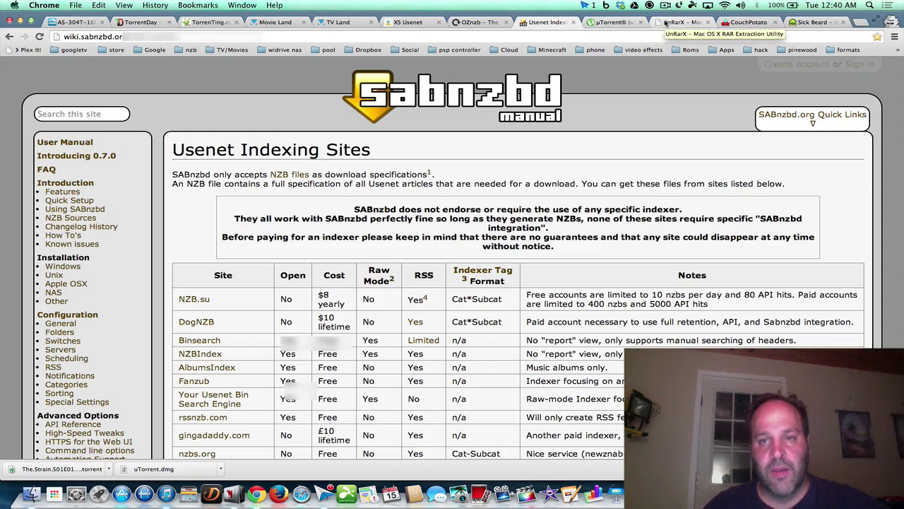
View the CouchPotato and Sick Beard websites, finishing on CouchPotato's download page
click(736, 24)
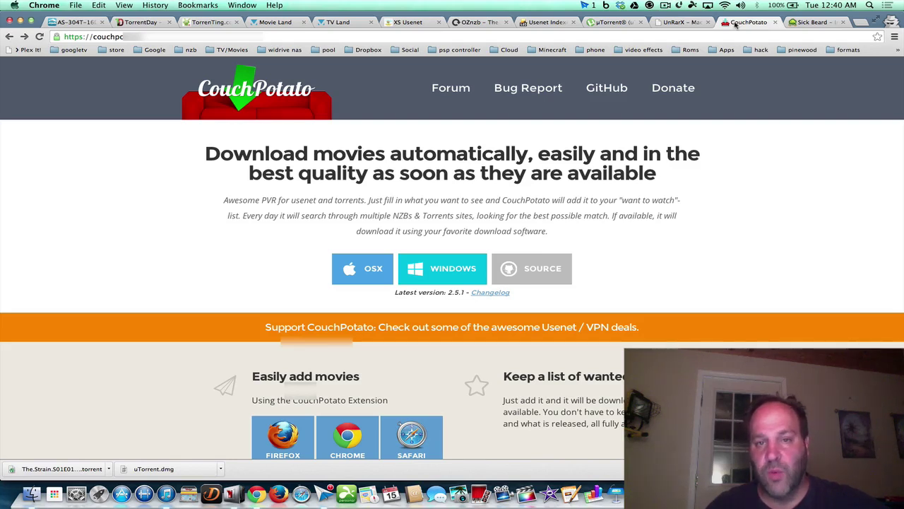
click(806, 23)
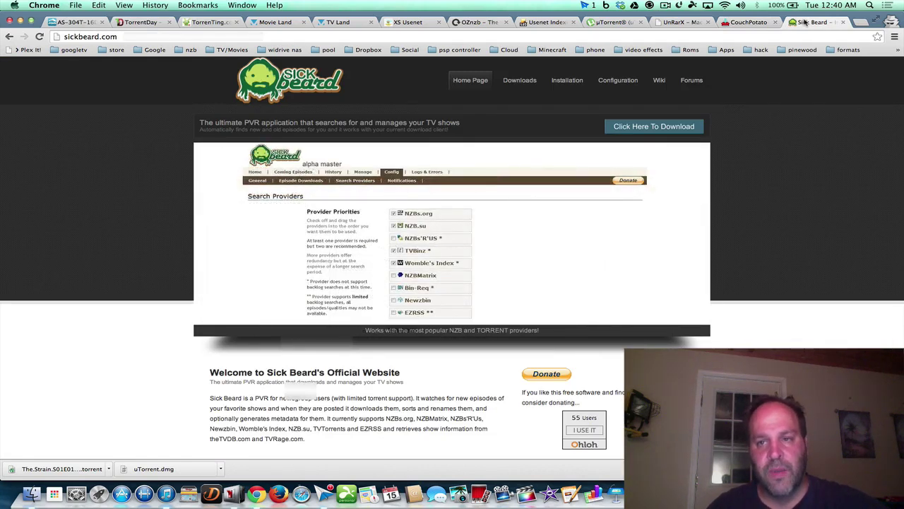
click(750, 22)
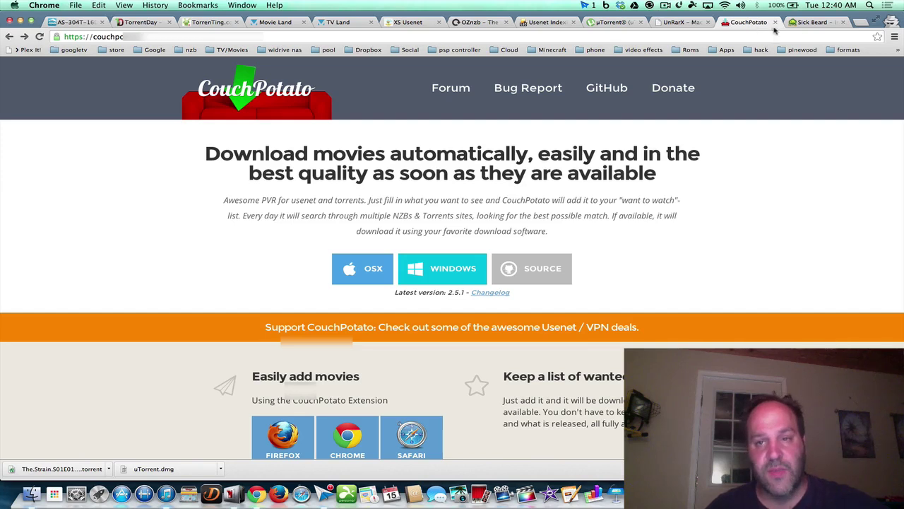
Open App Central from the ASUSTOR Home page and look through the installed apps
click(82, 23)
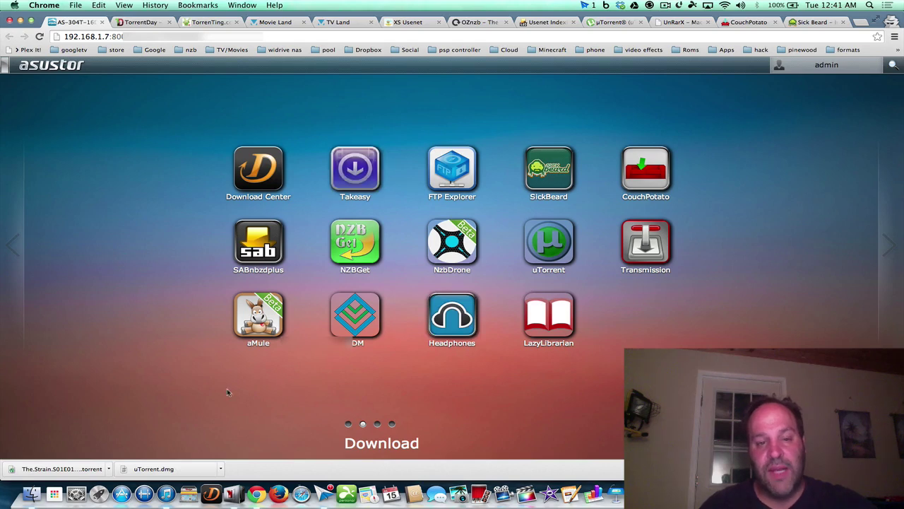
click(349, 424)
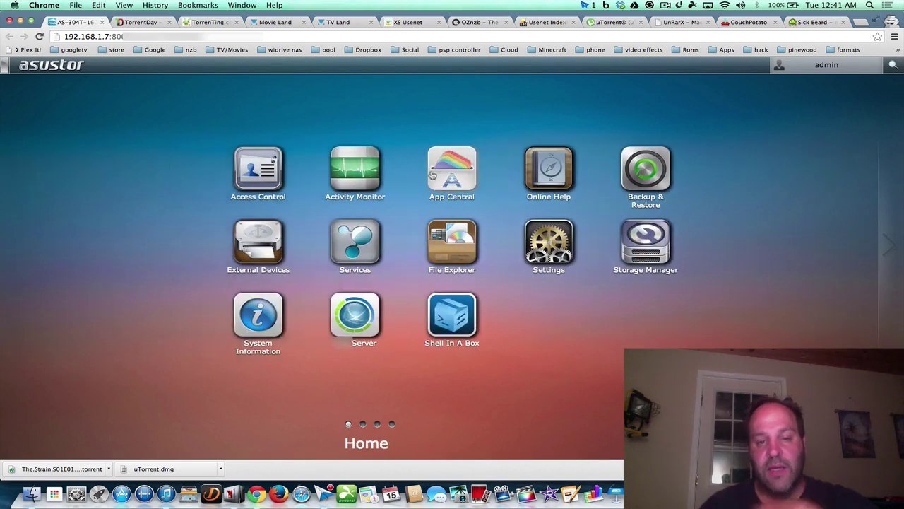
click(434, 175)
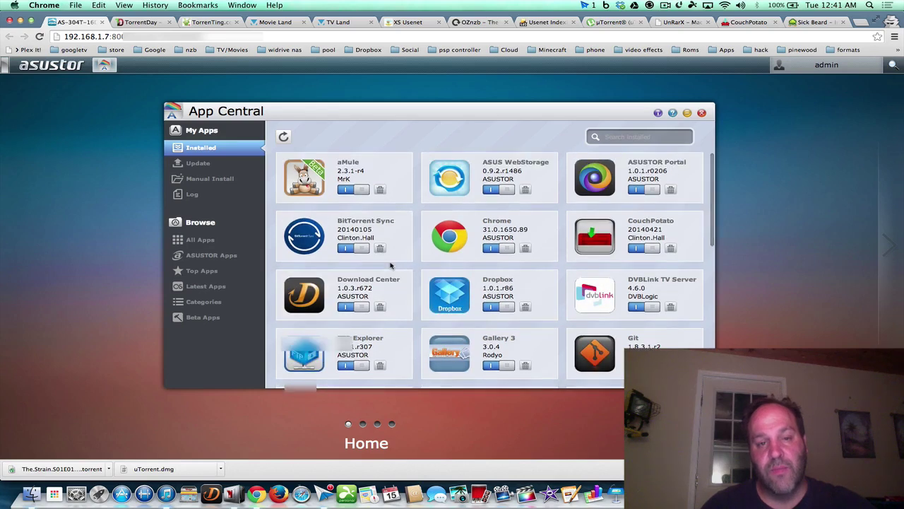
scroll(518, 269, down, 2)
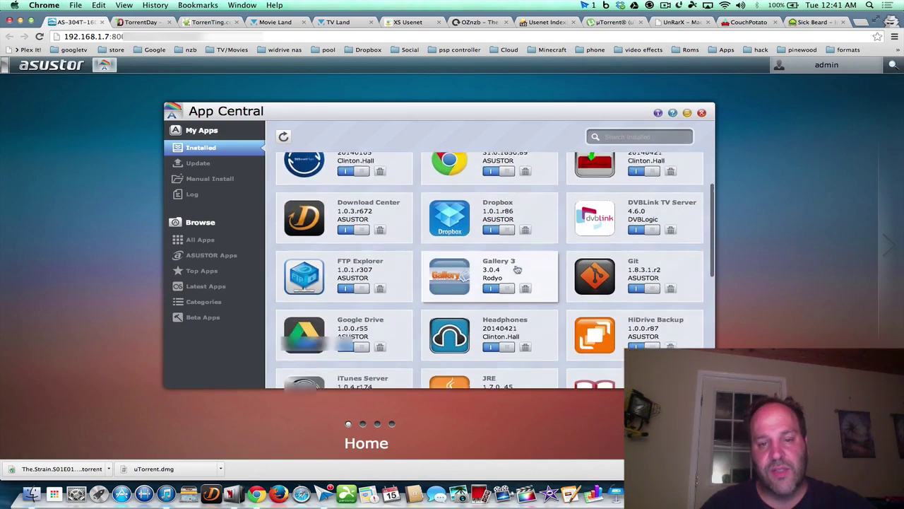
Open the App Central category containing download apps such as SABnzbdplus and uTorrent and review its full list
click(202, 302)
click(523, 293)
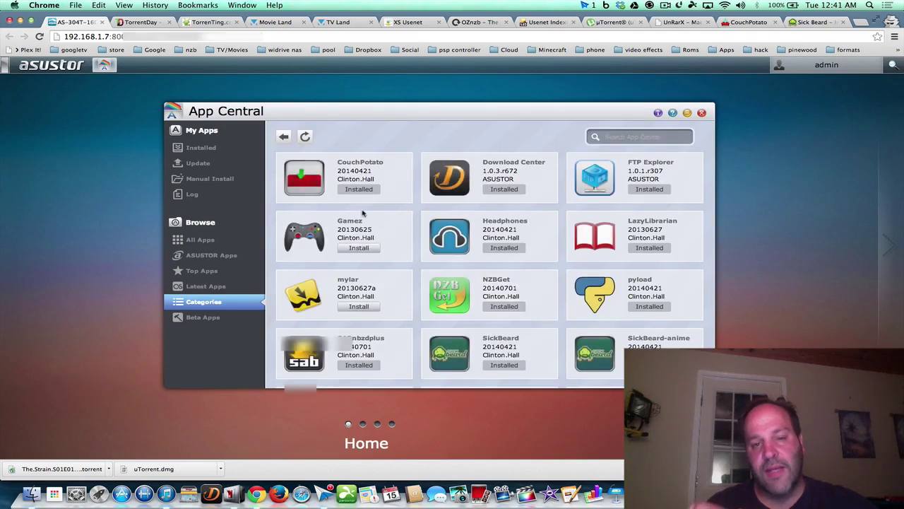
scroll(445, 361, down, 3)
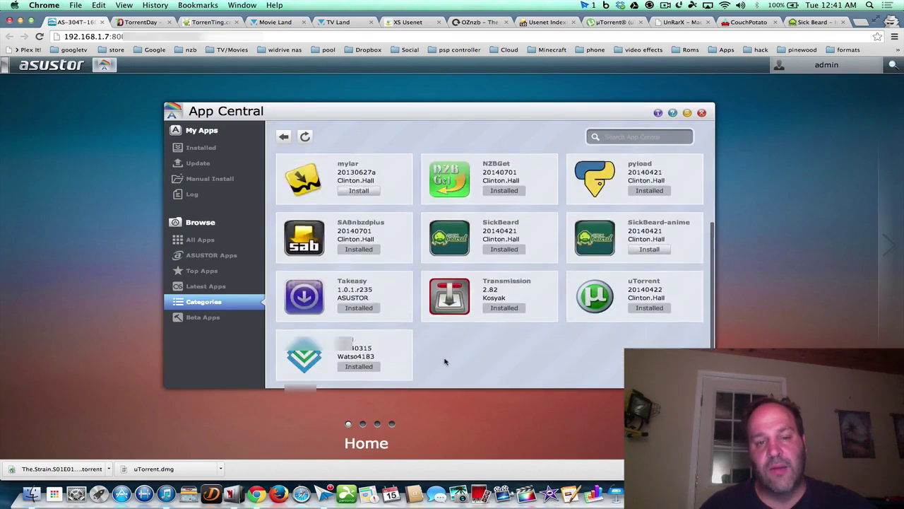
scroll(445, 361, up, 3)
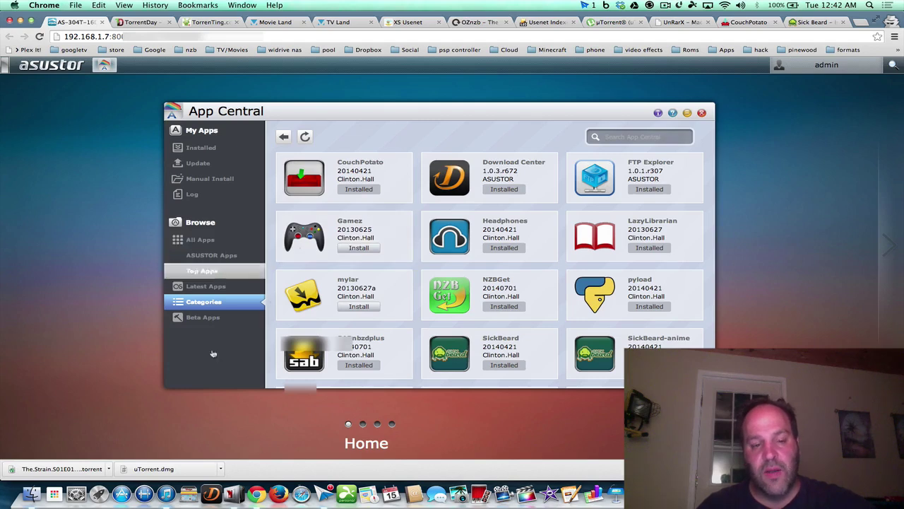
Close App Central and view the Download folder's contents in File Explorer
click(702, 113)
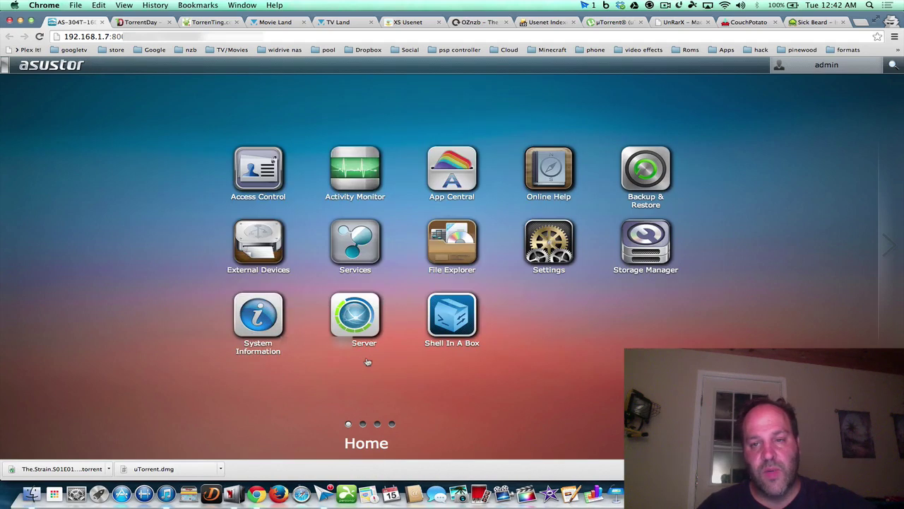
click(451, 253)
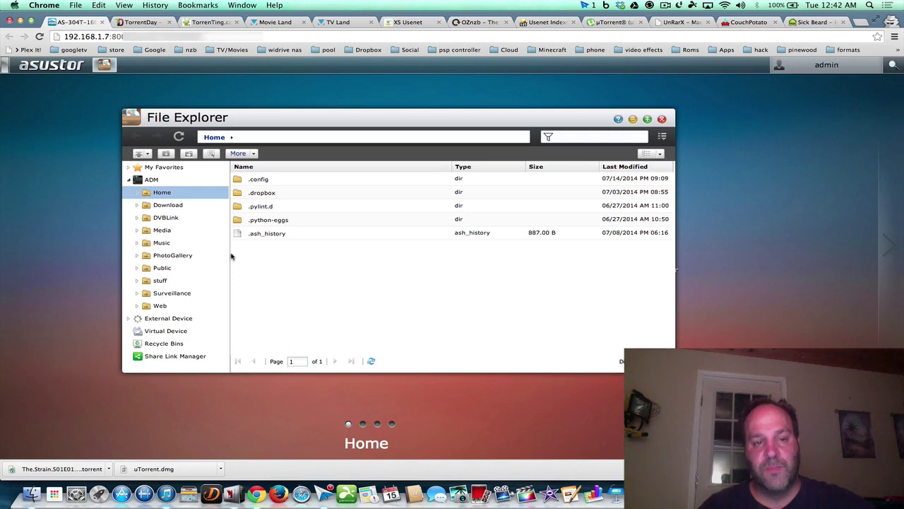
click(170, 205)
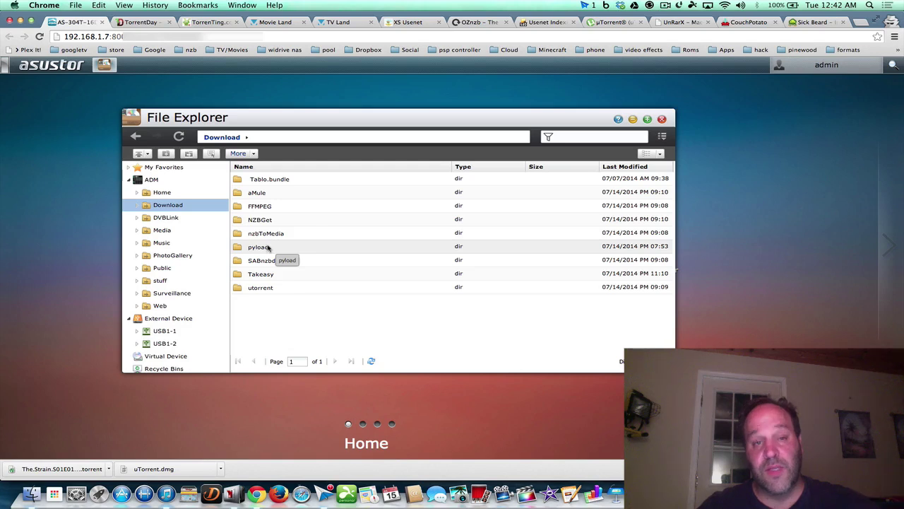
View the contents of the SABnzbd and pyload folders inside Download, and close File Explorer
click(260, 261)
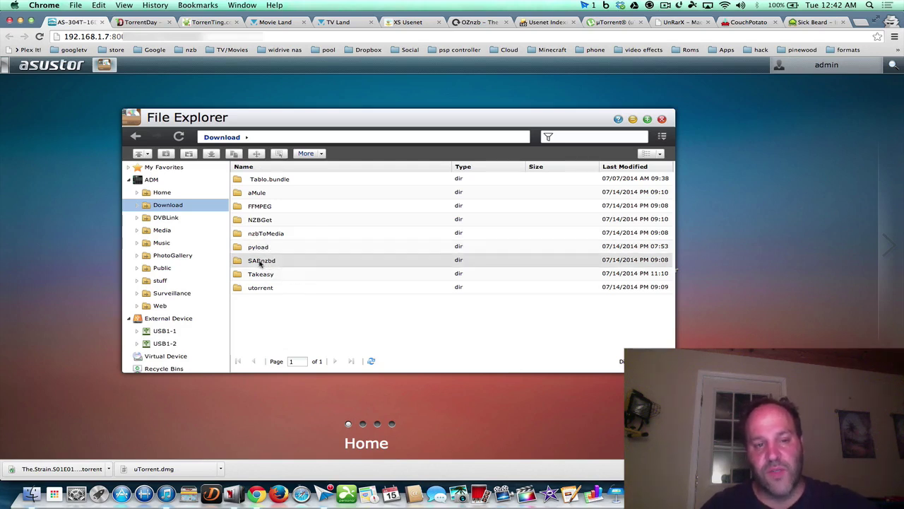
double_click(260, 261)
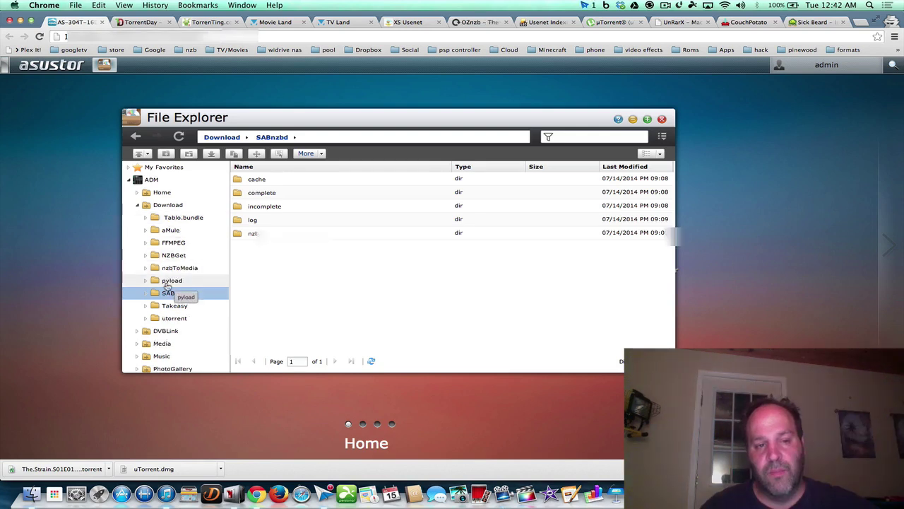
click(168, 283)
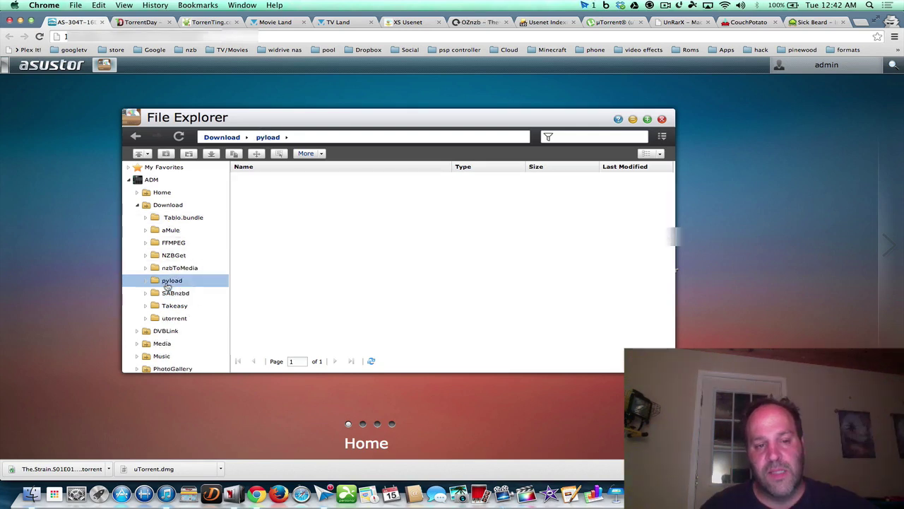
click(662, 119)
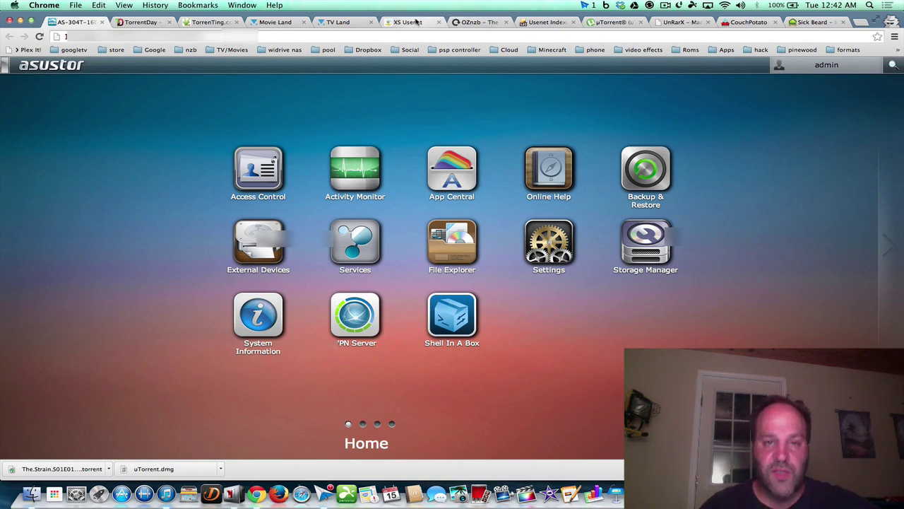
Revisit the TorrentDay, TorrenTing, Movie Land and TV Land sites, finishing with TV Land's forum categories
click(148, 23)
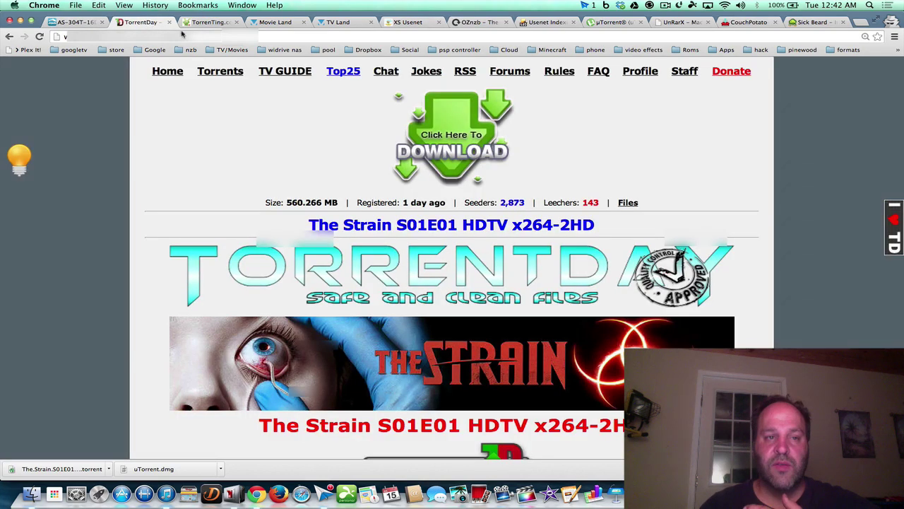
click(213, 24)
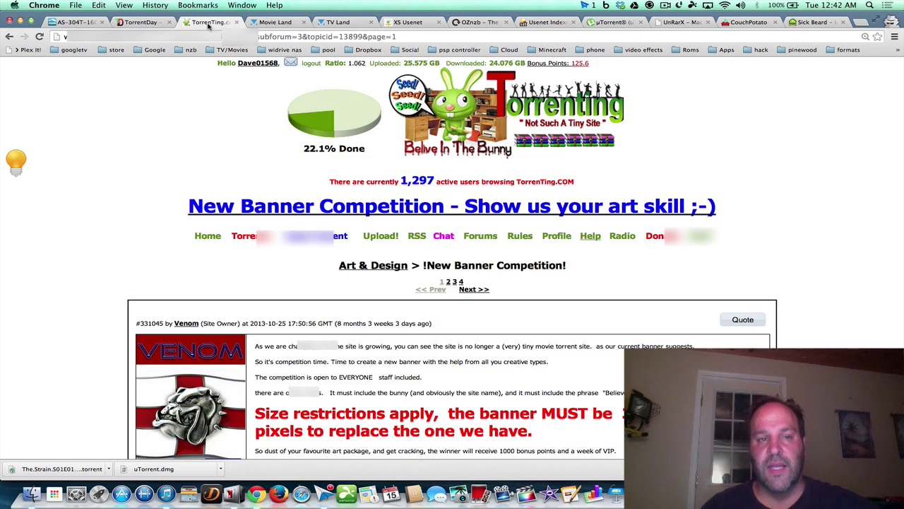
click(274, 23)
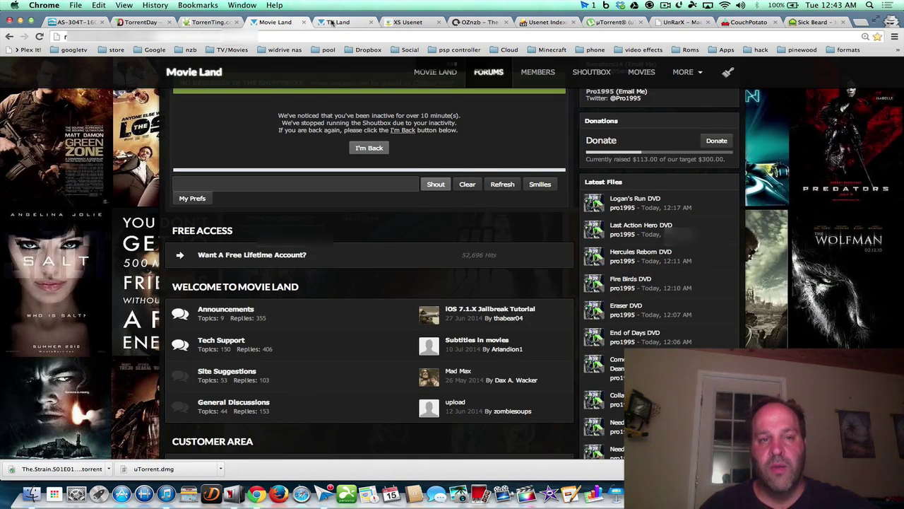
click(332, 24)
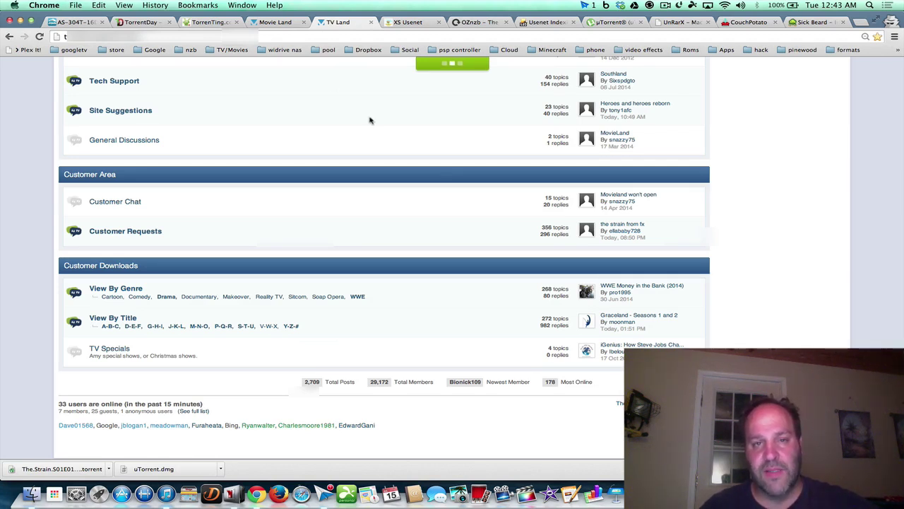
scroll(330, 127, up, 2)
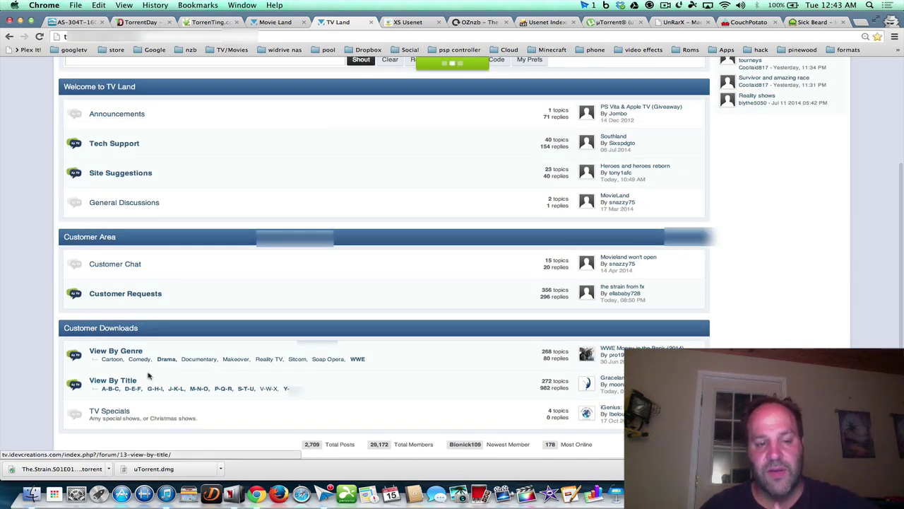
scroll(222, 297, up, 5)
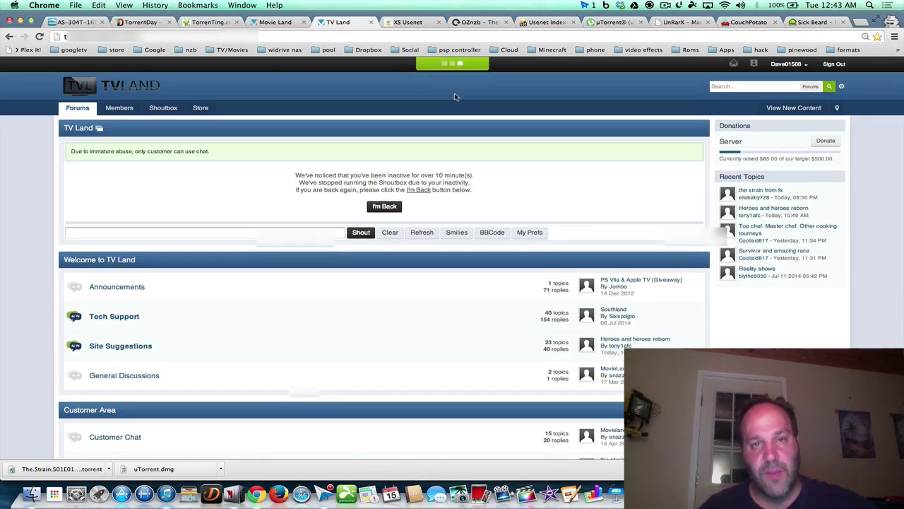
Review the subscription details in the XS Usenet client area
click(406, 22)
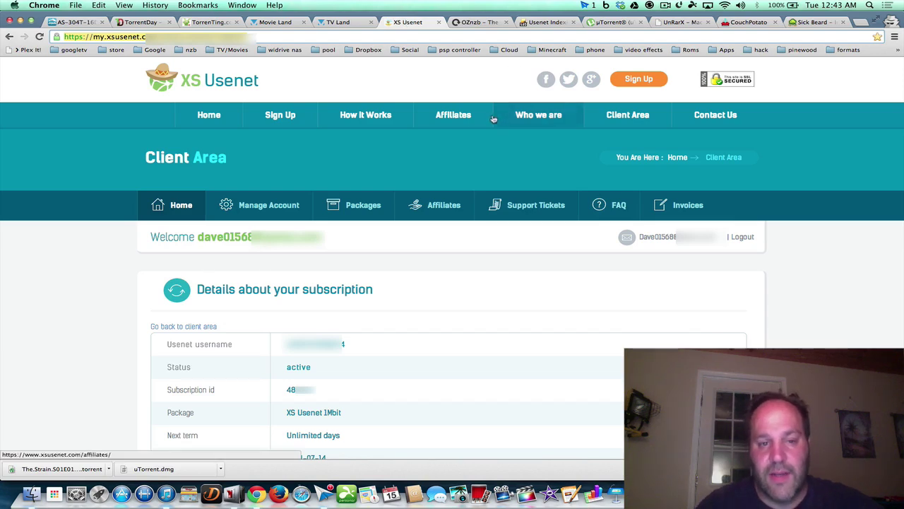
scroll(490, 184, down, 5)
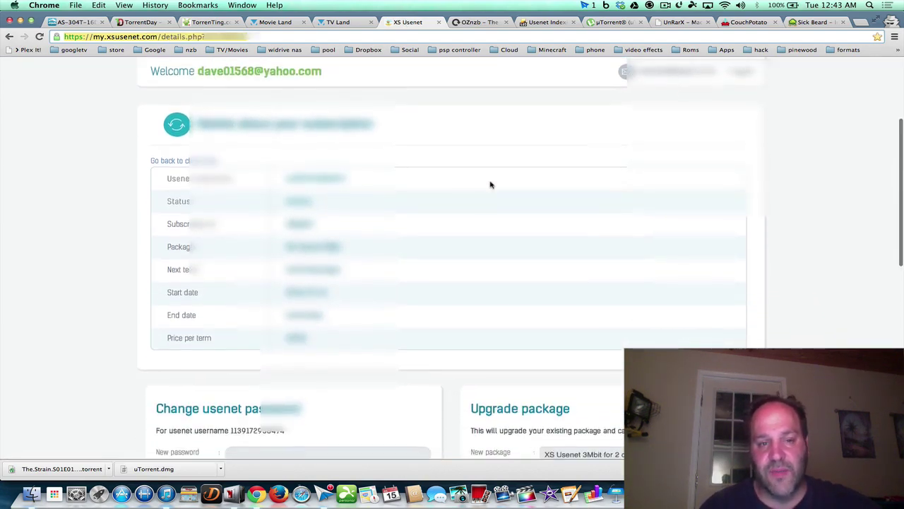
scroll(490, 184, up, 3)
scroll(490, 183, down, 2)
scroll(491, 184, down, 1)
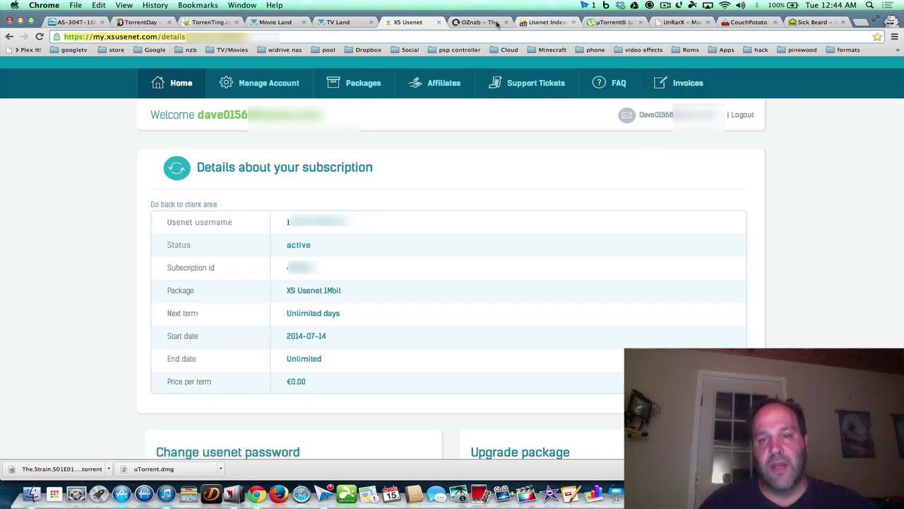
Open the account profile on OZnzb and locate the Site Api/Rss Key entry
click(497, 24)
click(812, 158)
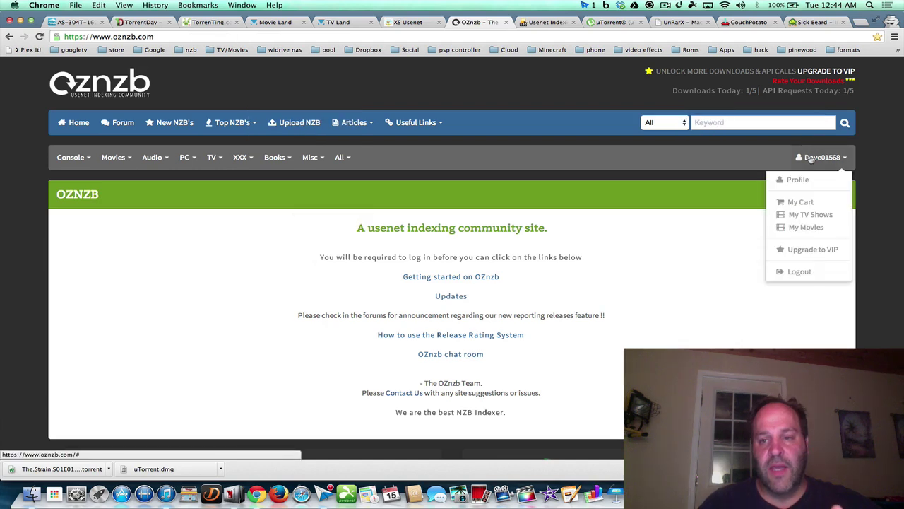
click(791, 179)
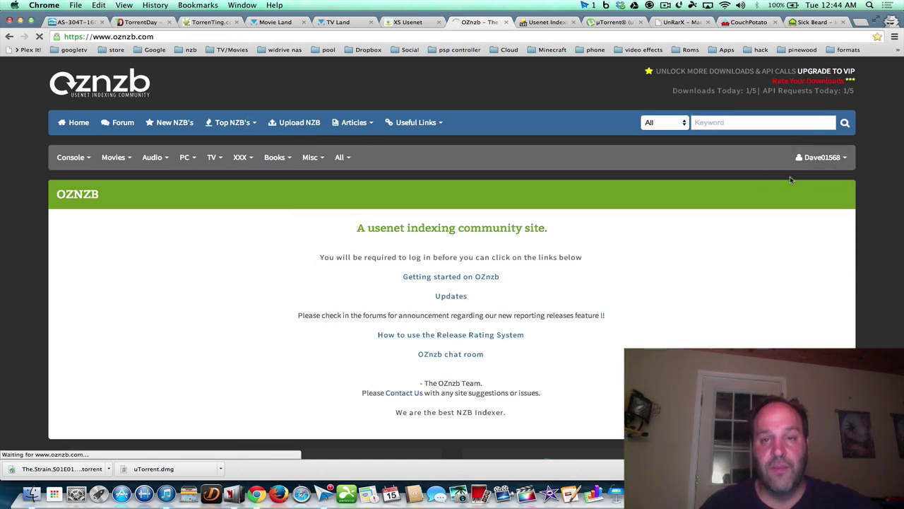
scroll(468, 237, down, 1)
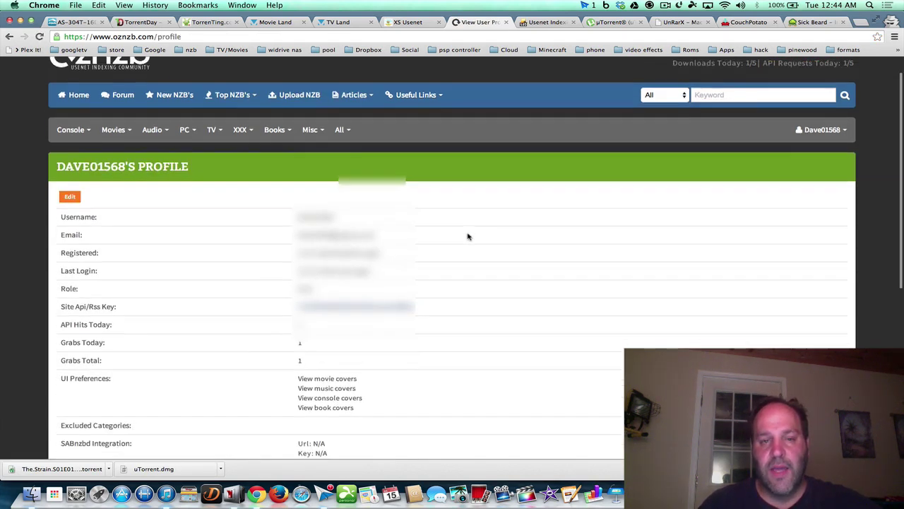
scroll(468, 237, down, 2)
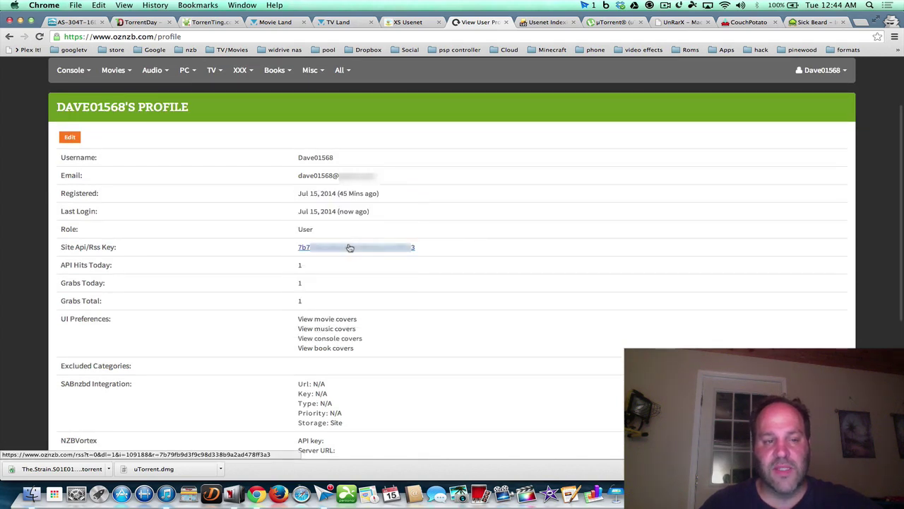